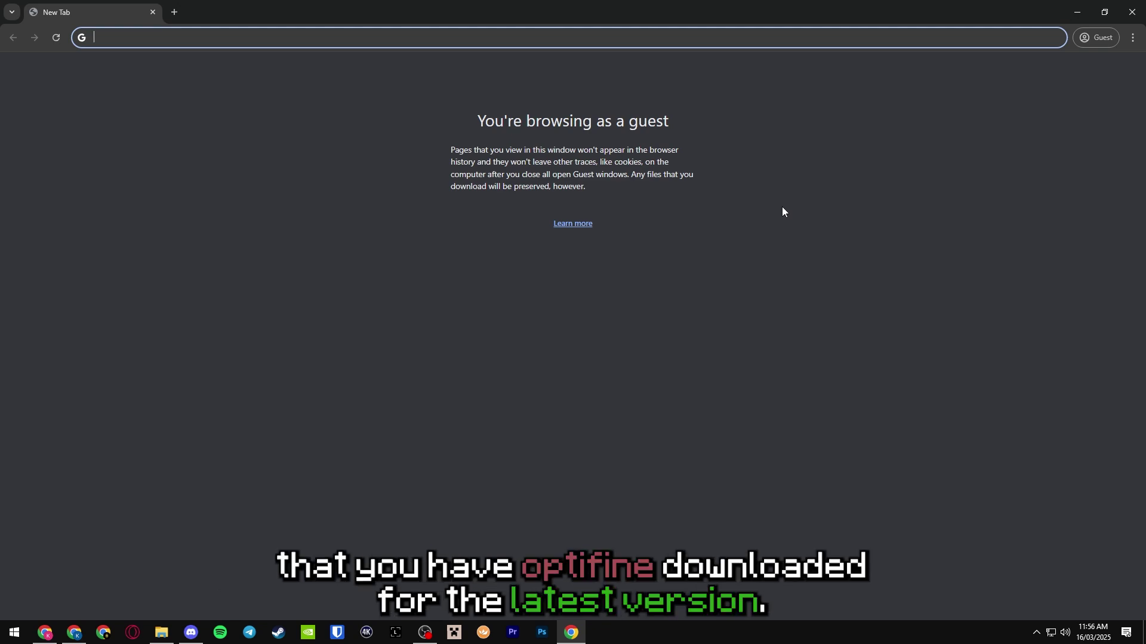
# - Open the OptiFine downloads page at optifine.net/downloads to find the Minecraft 1.21.4 build
pyautogui.write('https://optifine.net/downloads')
pyautogui.press('Return')
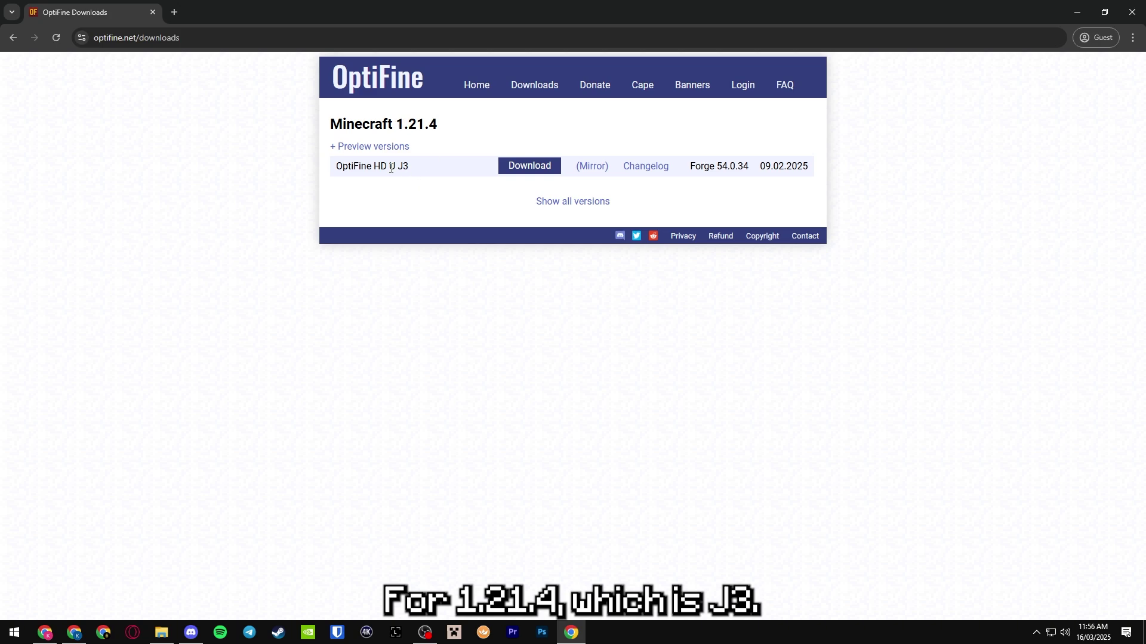
pyautogui.click(409, 171)
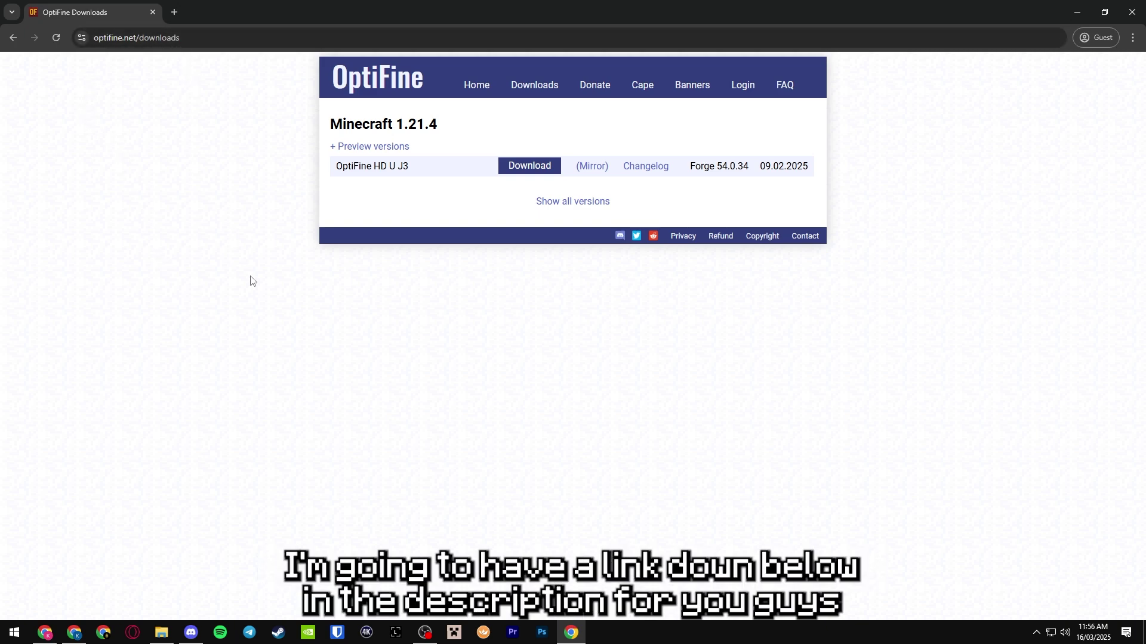
# - Run the OptiFine_1.21.4_HD_U_J3 installer from the Downloads folder and install OptiFine into the default .minecraft folder
pyautogui.click(161, 632)
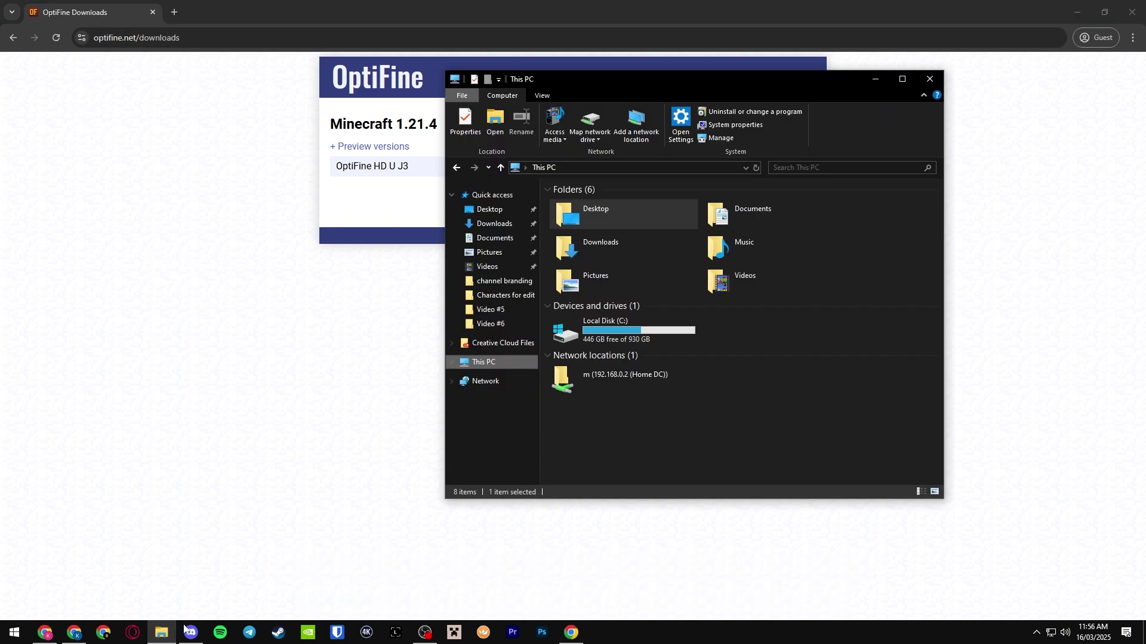
pyautogui.click(492, 224)
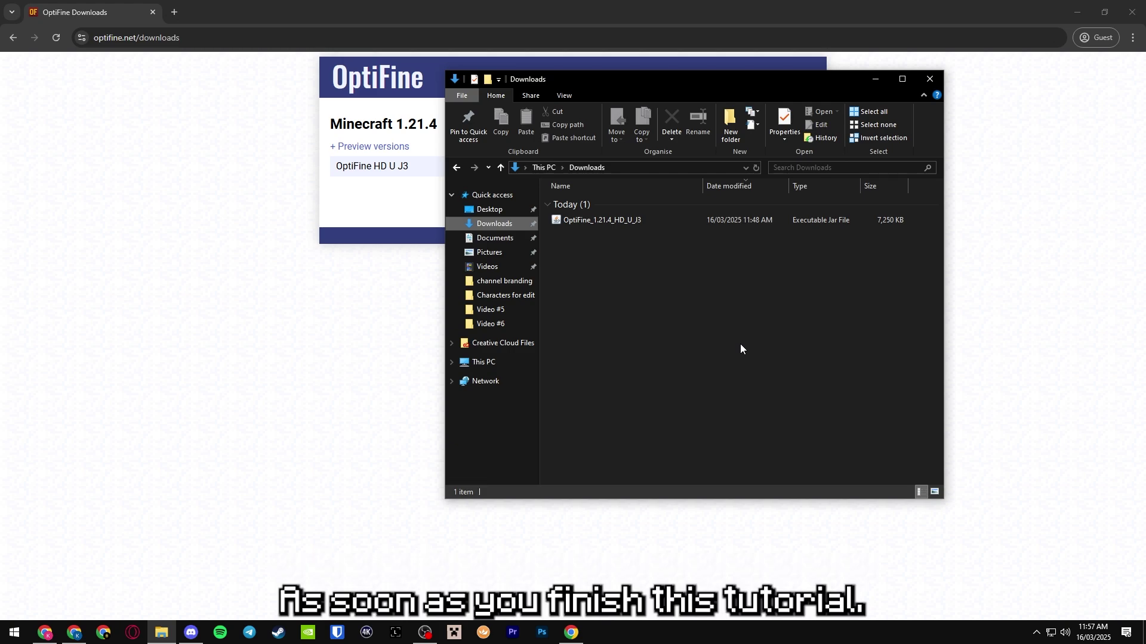
pyautogui.doubleClick(638, 223)
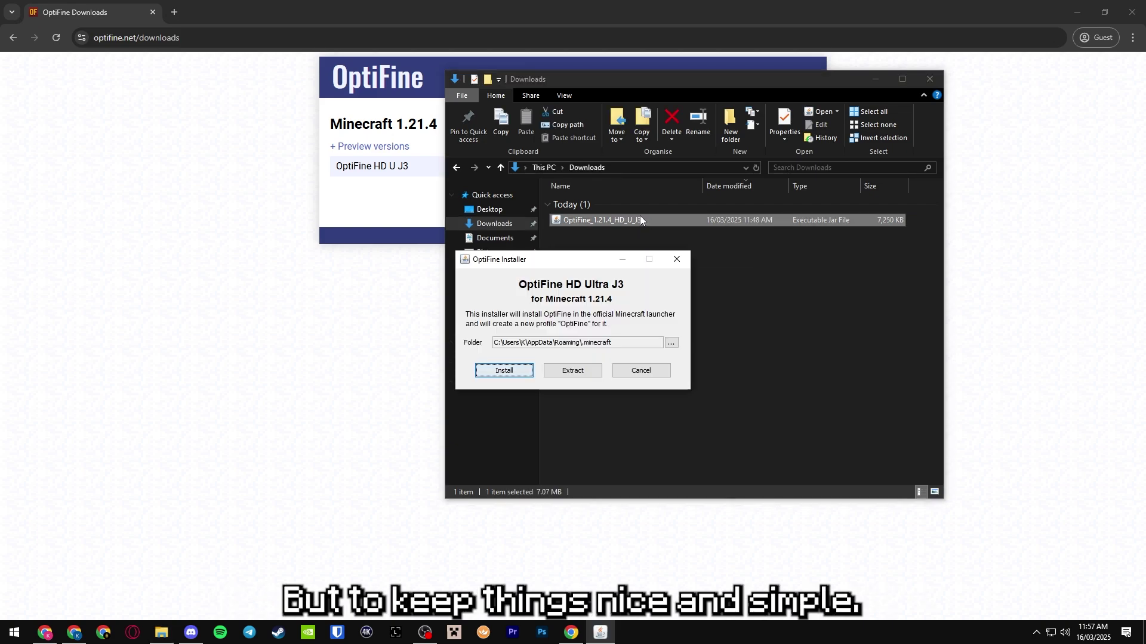
pyautogui.moveTo(577, 264); pyautogui.dragTo(678, 218)
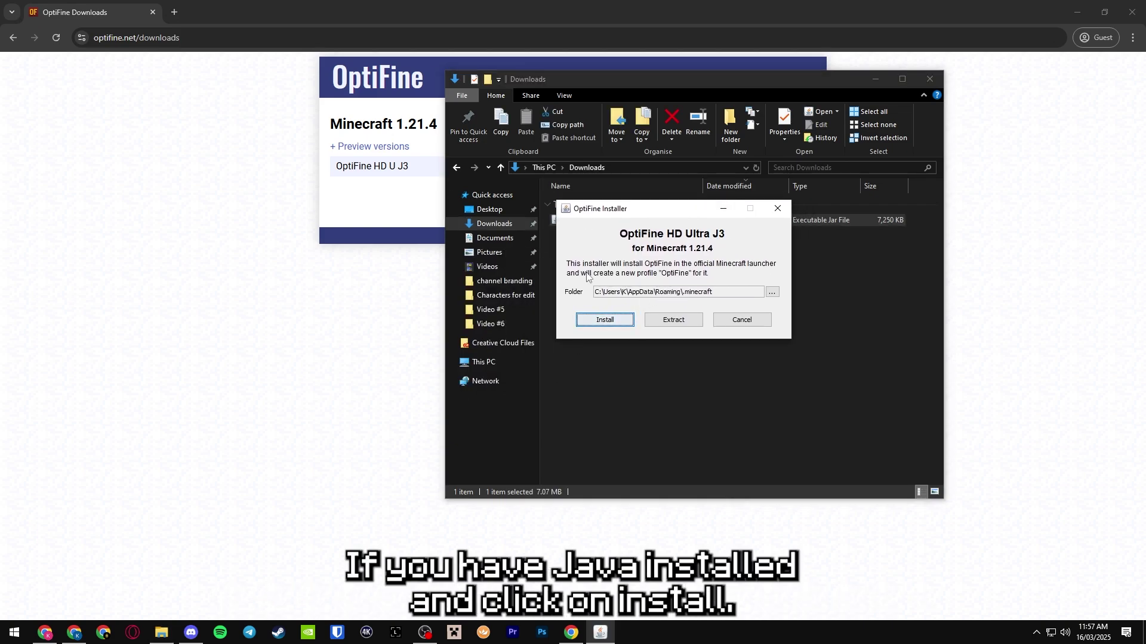
pyautogui.click(608, 320)
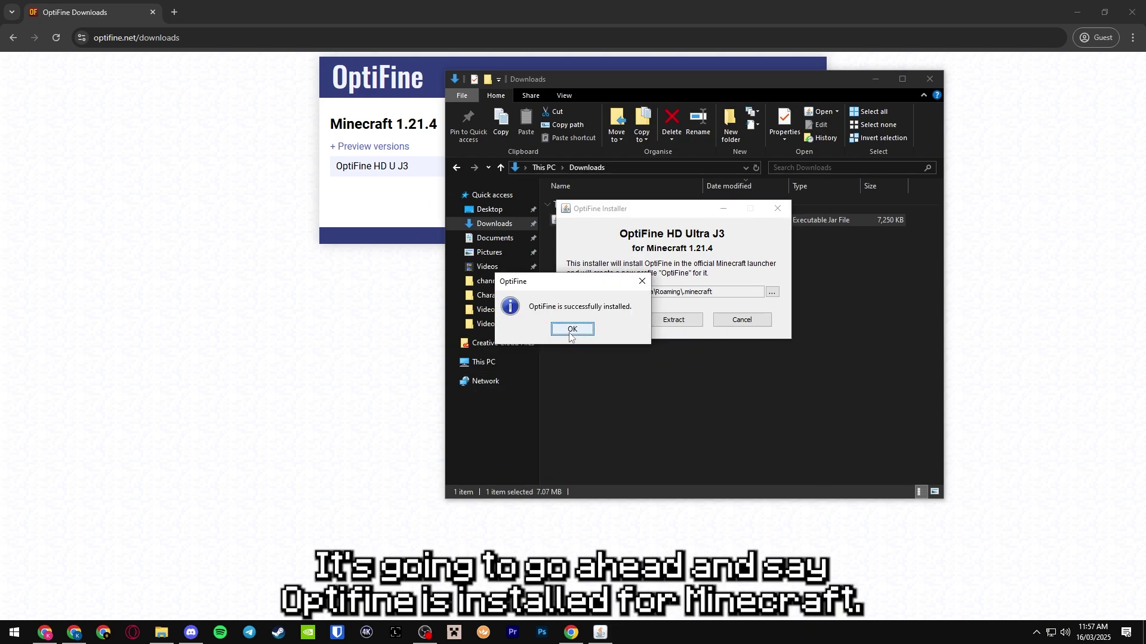
pyautogui.click(571, 329)
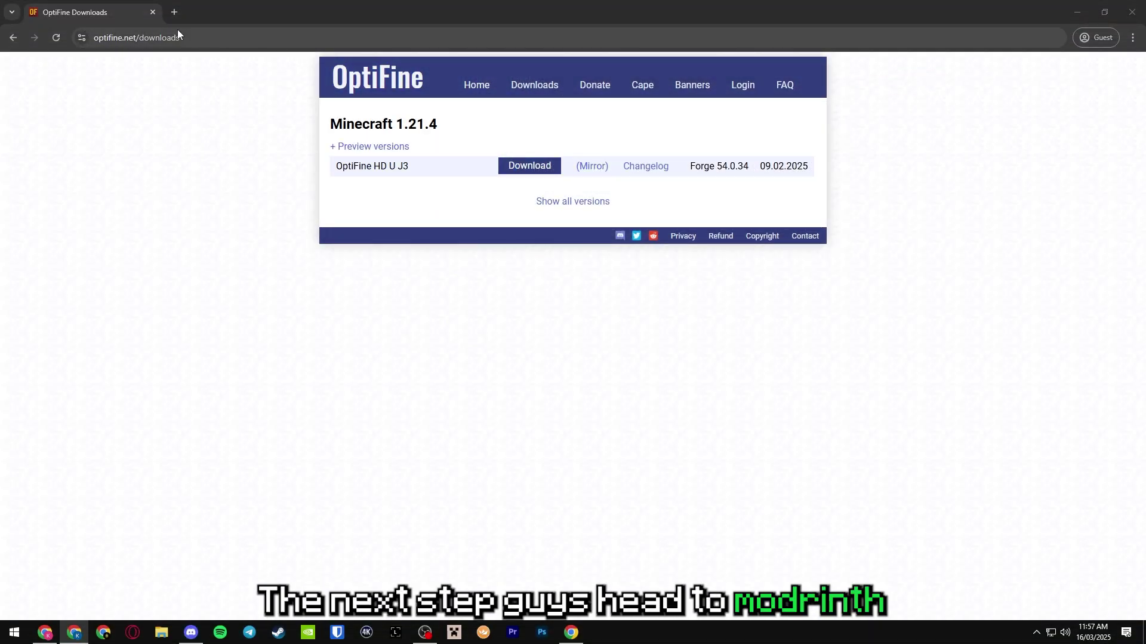
# - Load modrinth.com/shaders in a new browser tab and look through the BSL Shaders project page
pyautogui.click(174, 12)
pyautogui.write('modrinth.com/shaders')
pyautogui.press('Return')
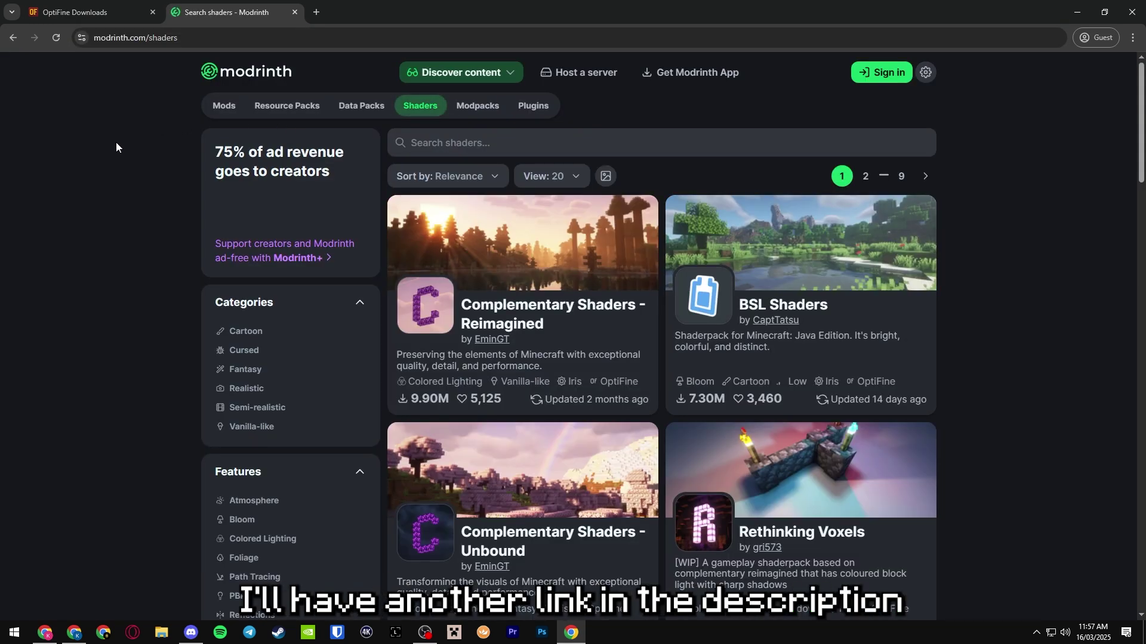
pyautogui.click(769, 308)
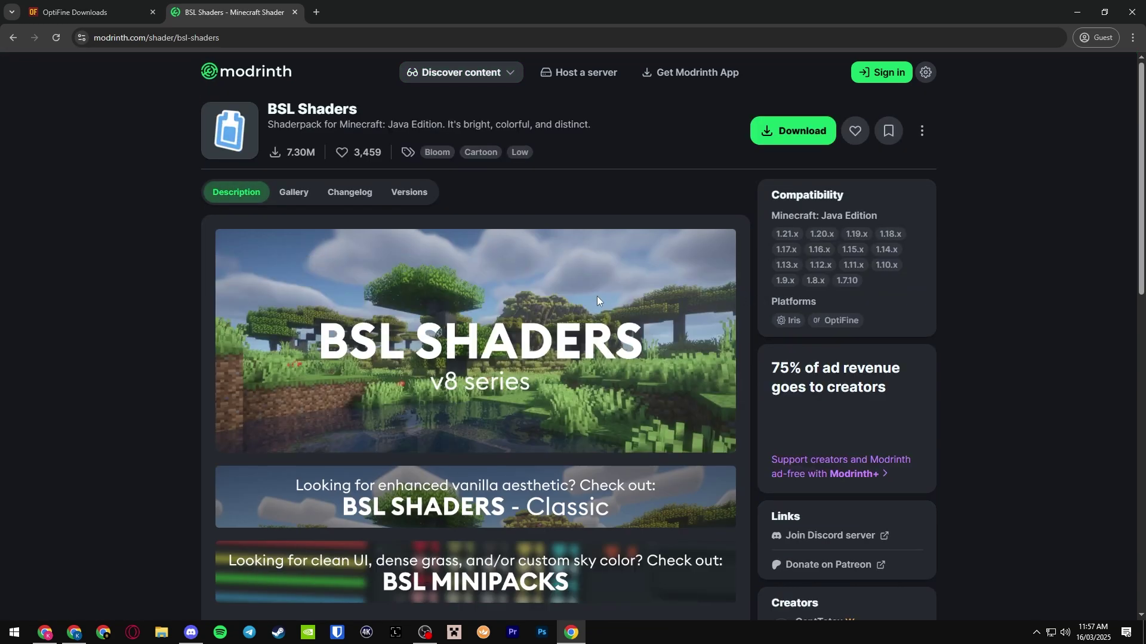
pyautogui.scroll(-5, 155, 337)
pyautogui.scroll(-5, 156, 333)
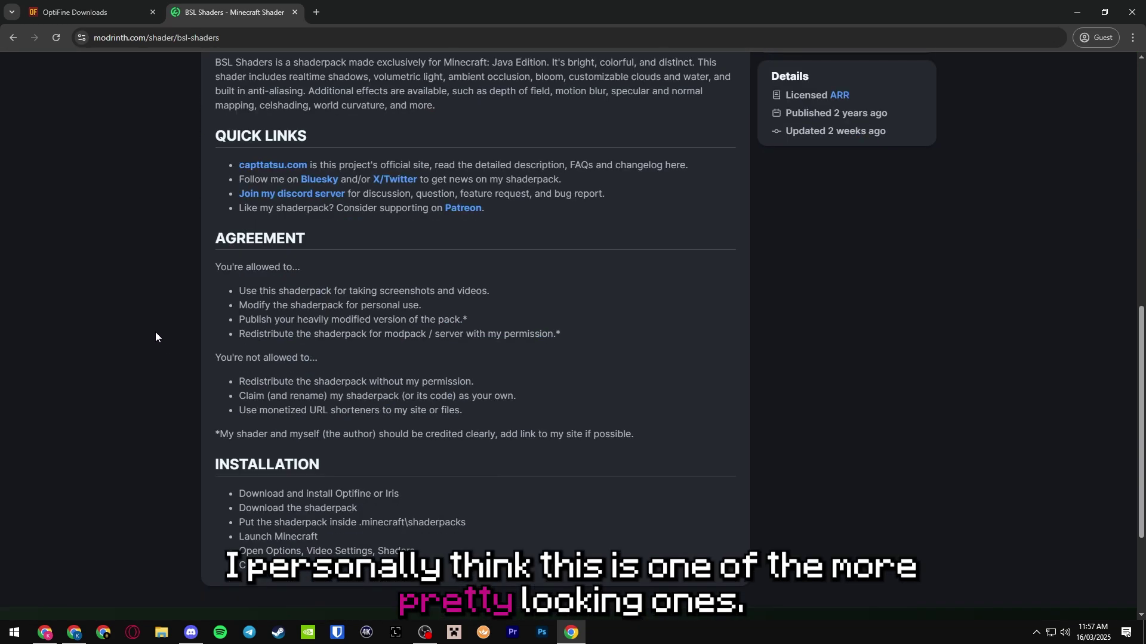
pyautogui.scroll(7, 156, 334)
pyautogui.scroll(3, 157, 343)
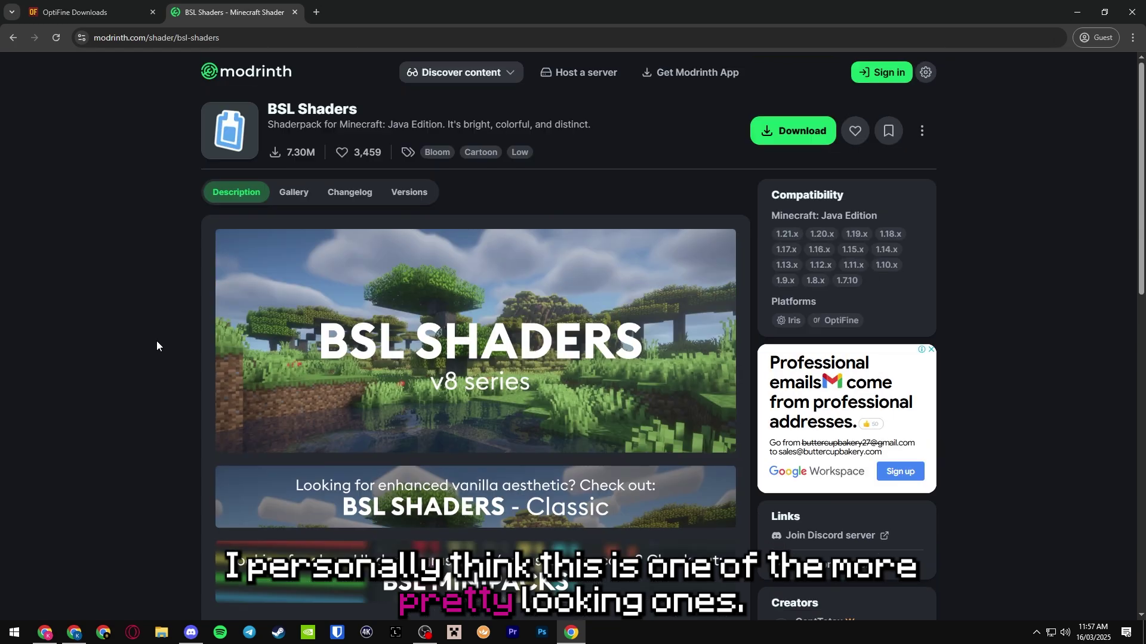
# - Download BSL Shaders for game version 1.21.4 on the OptiFine platform, saving BSL_v8.4.02.2 in the Downloads folder
pyautogui.click(799, 136)
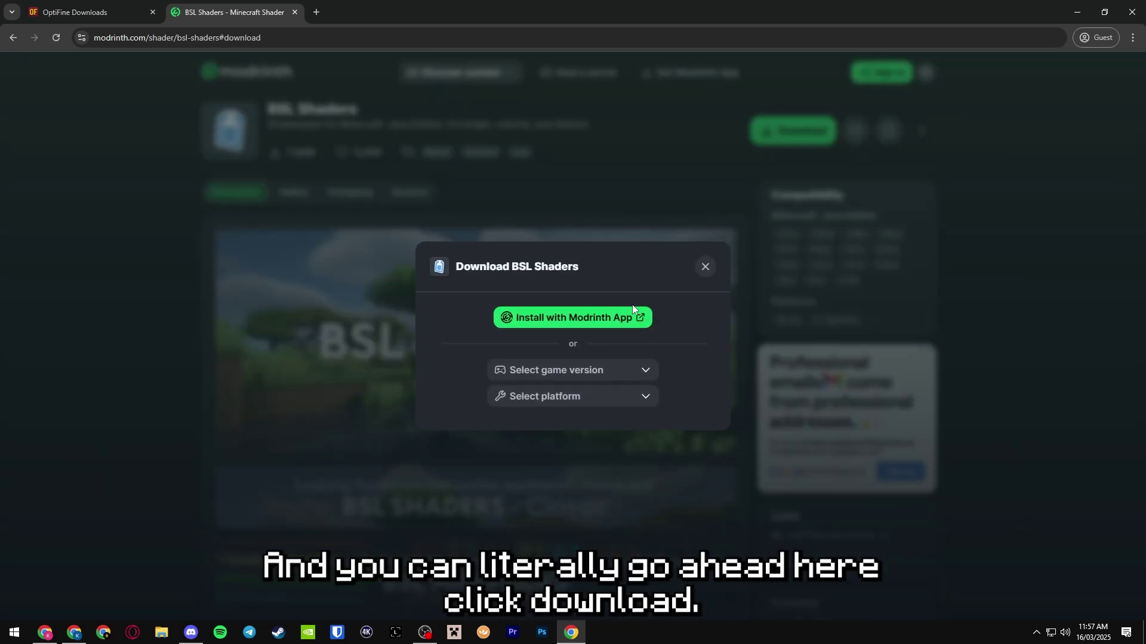
pyautogui.click(560, 369)
pyautogui.click(584, 327)
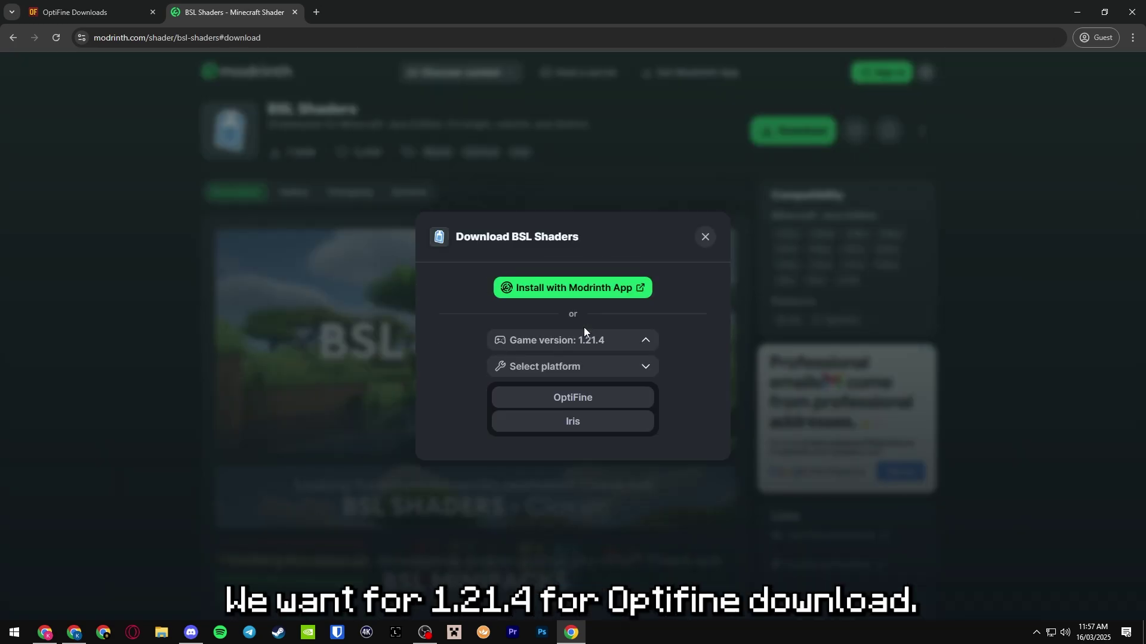
pyautogui.click(588, 404)
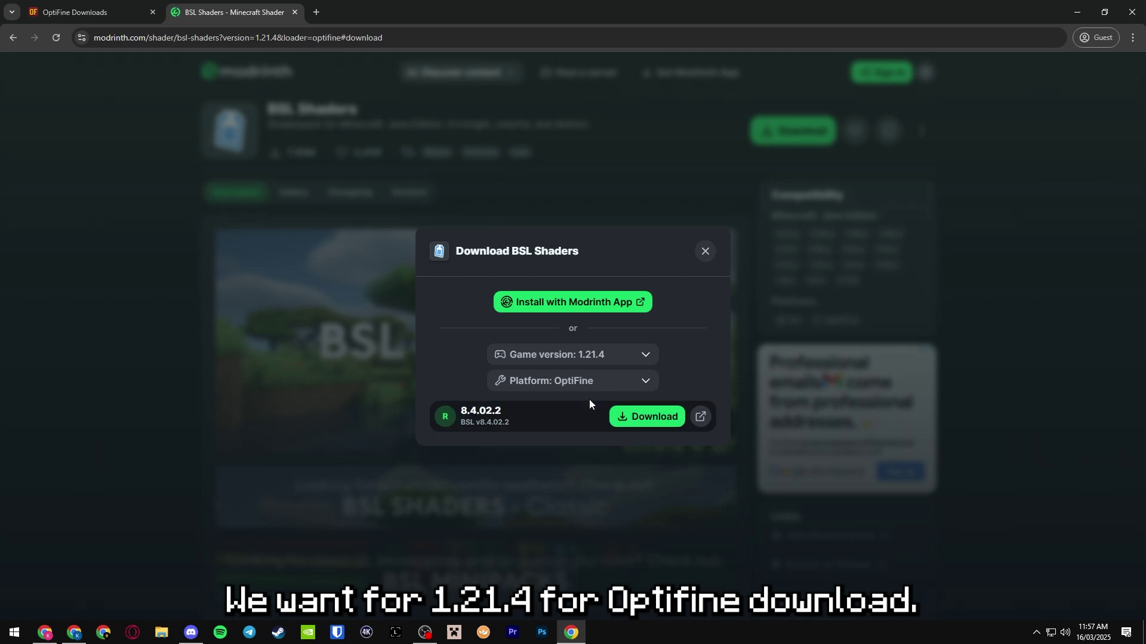
pyautogui.click(651, 416)
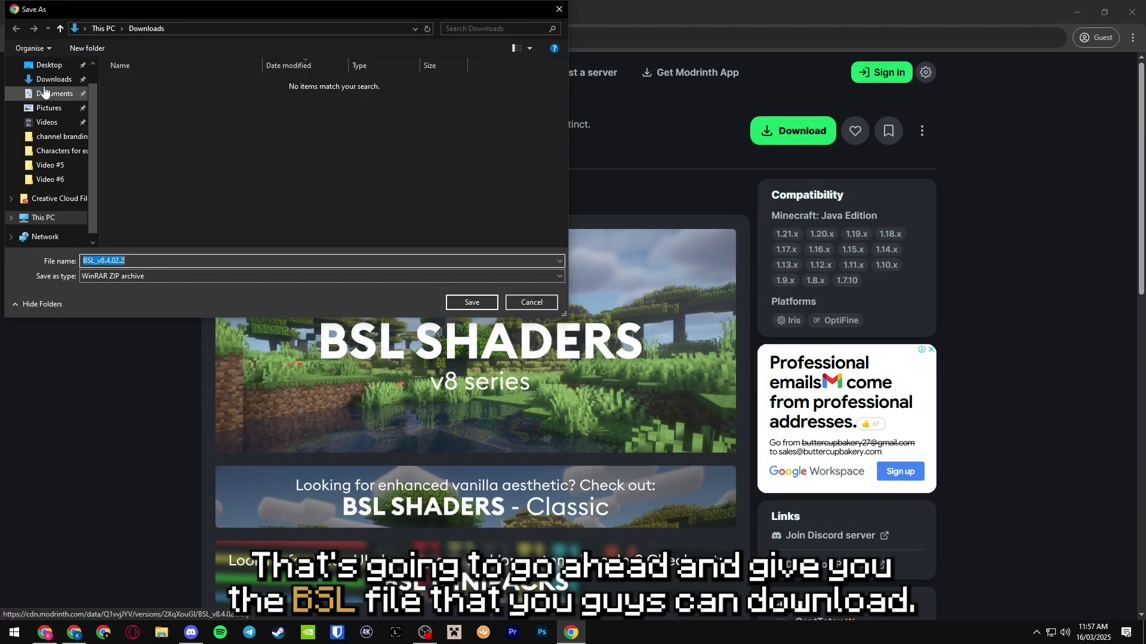
pyautogui.click(47, 80)
pyautogui.click(472, 303)
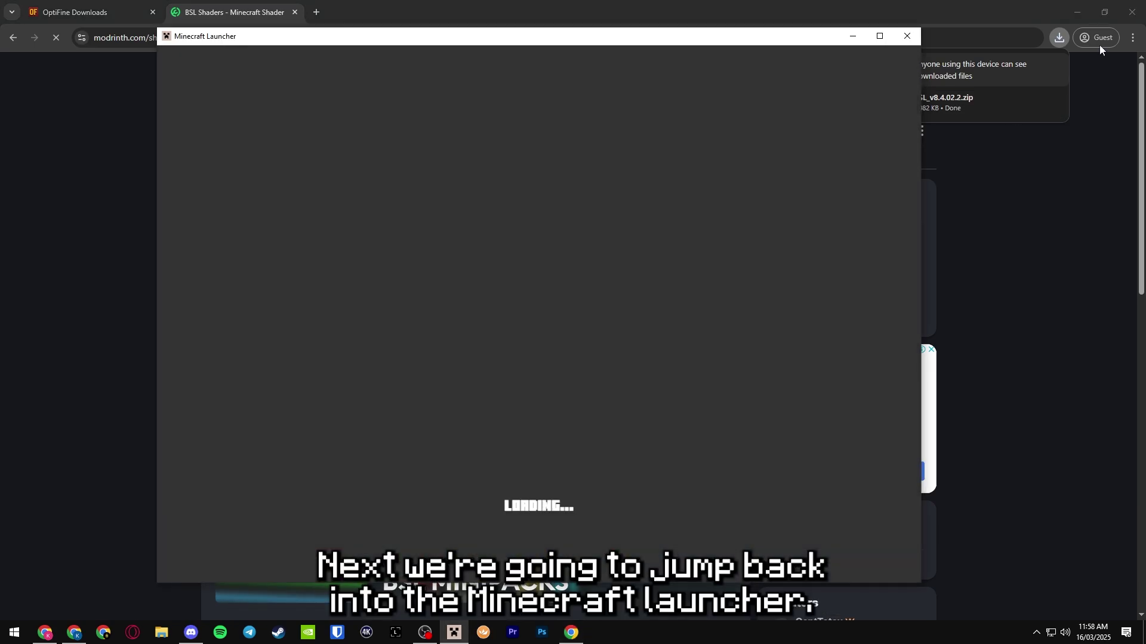
# - Switch to the Minecraft Launcher and start Java Edition with the OptiFine 1.21.4 installation
pyautogui.click(1077, 12)
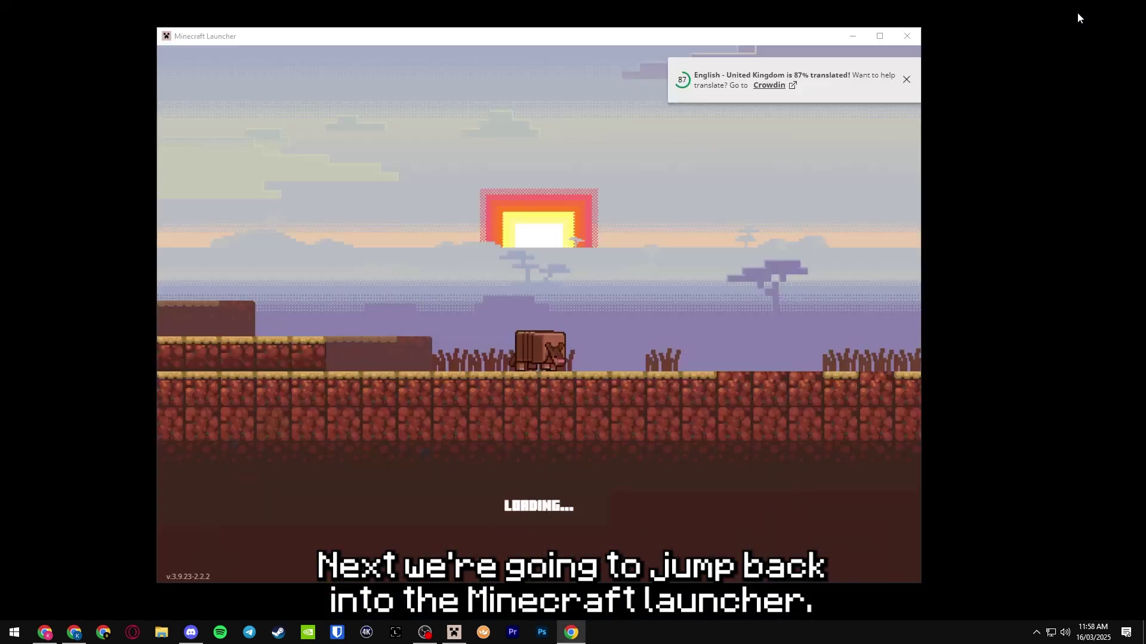
pyautogui.click(907, 80)
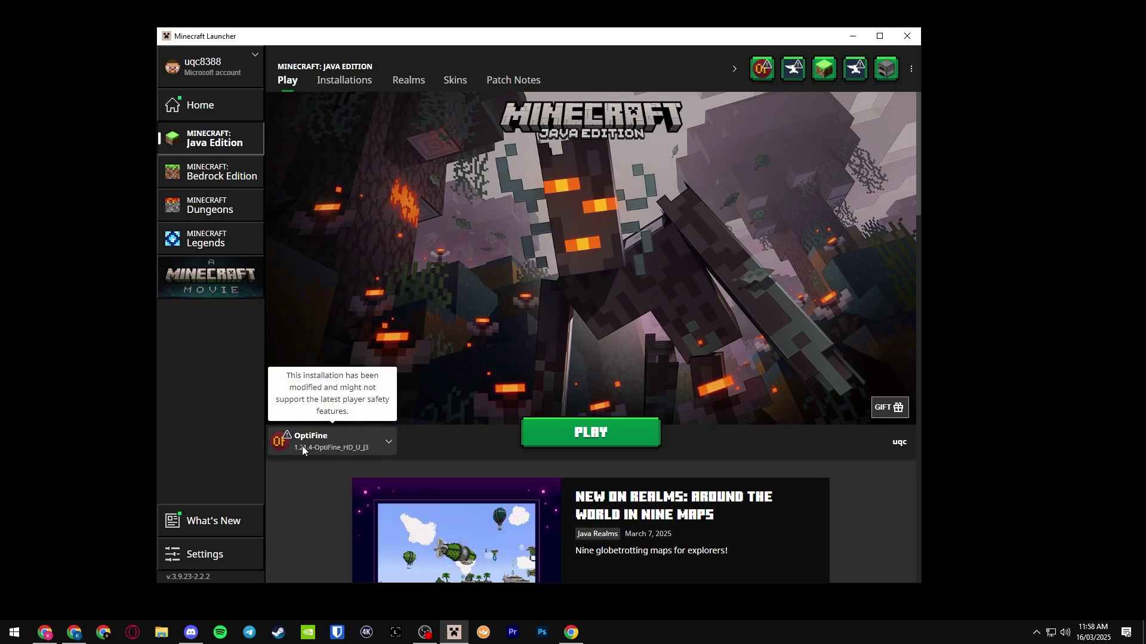
pyautogui.click(303, 450)
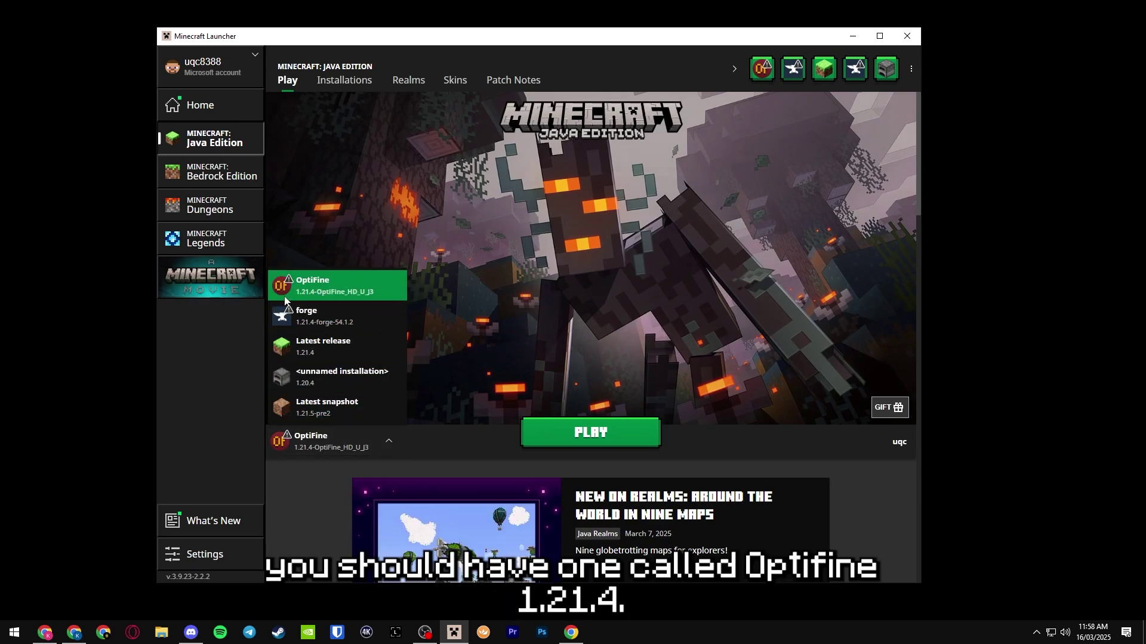
pyautogui.click(314, 291)
pyautogui.click(590, 432)
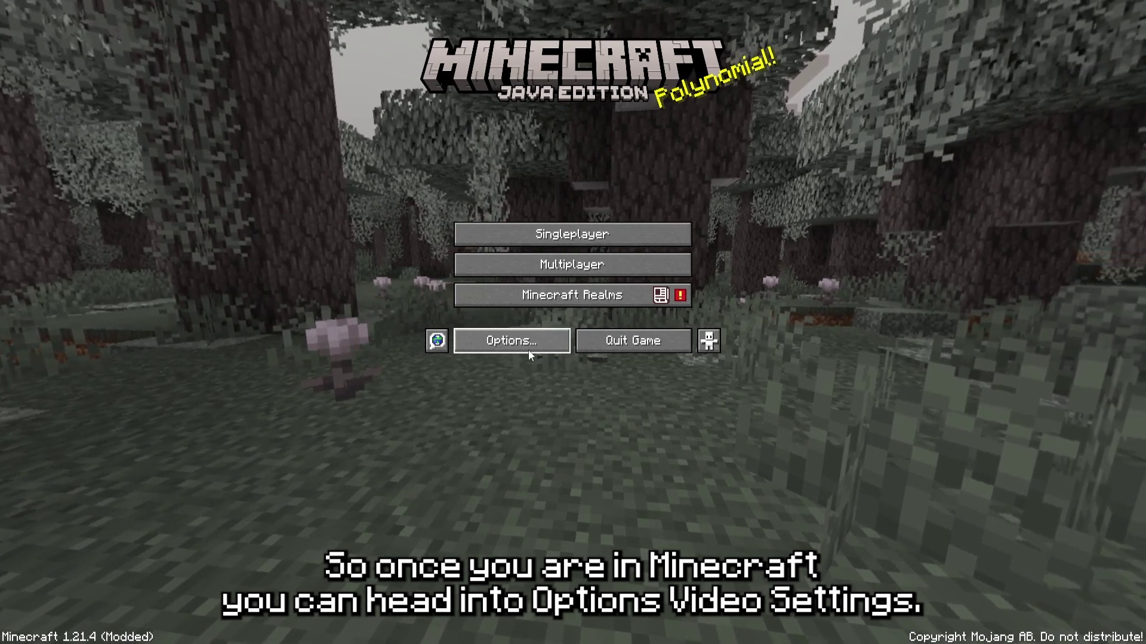
# - Go to the Shaders page of the game's video settings and open the shaderpacks folder from it
pyautogui.click(528, 349)
pyautogui.click(483, 155)
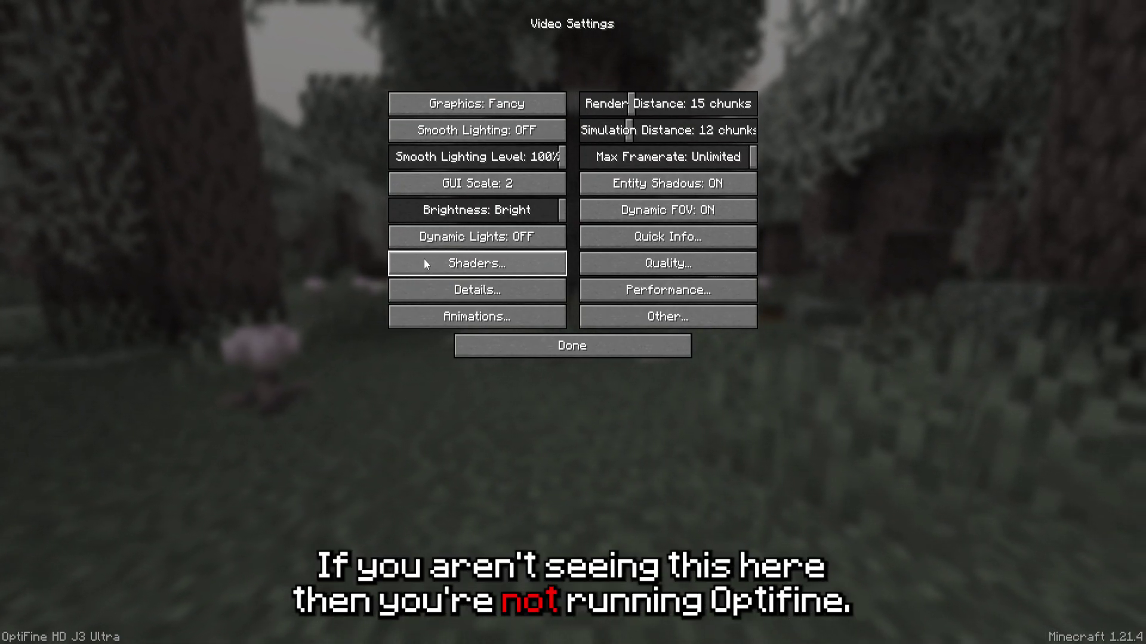
pyautogui.click(496, 274)
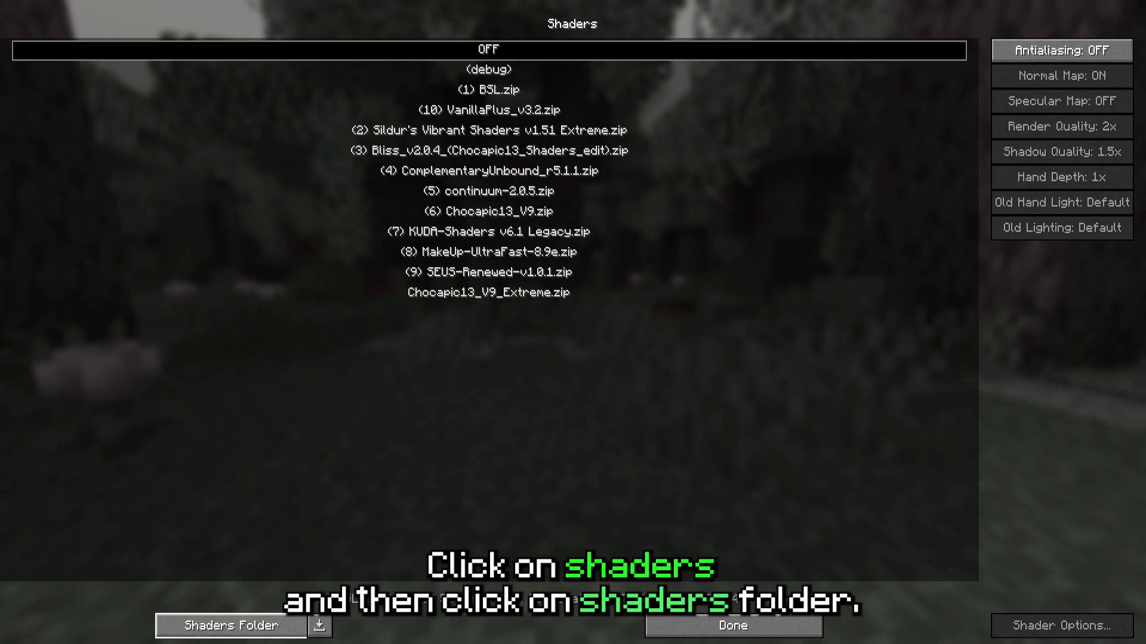
pyautogui.click(231, 626)
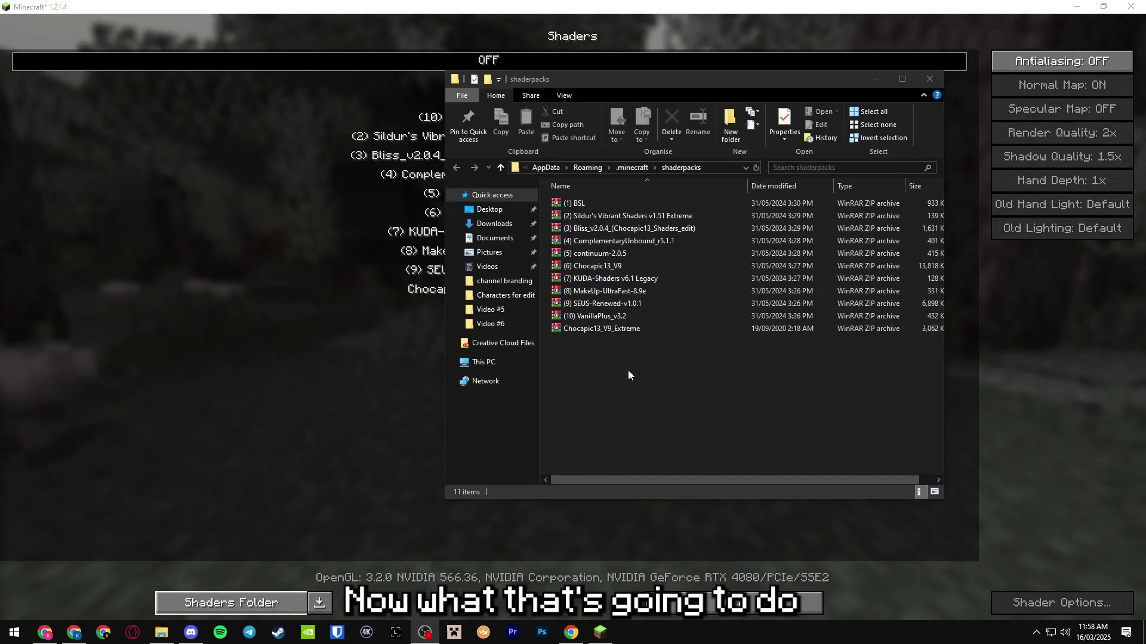
pyautogui.moveTo(628, 369); pyautogui.dragTo(659, 198)
pyautogui.click(675, 166)
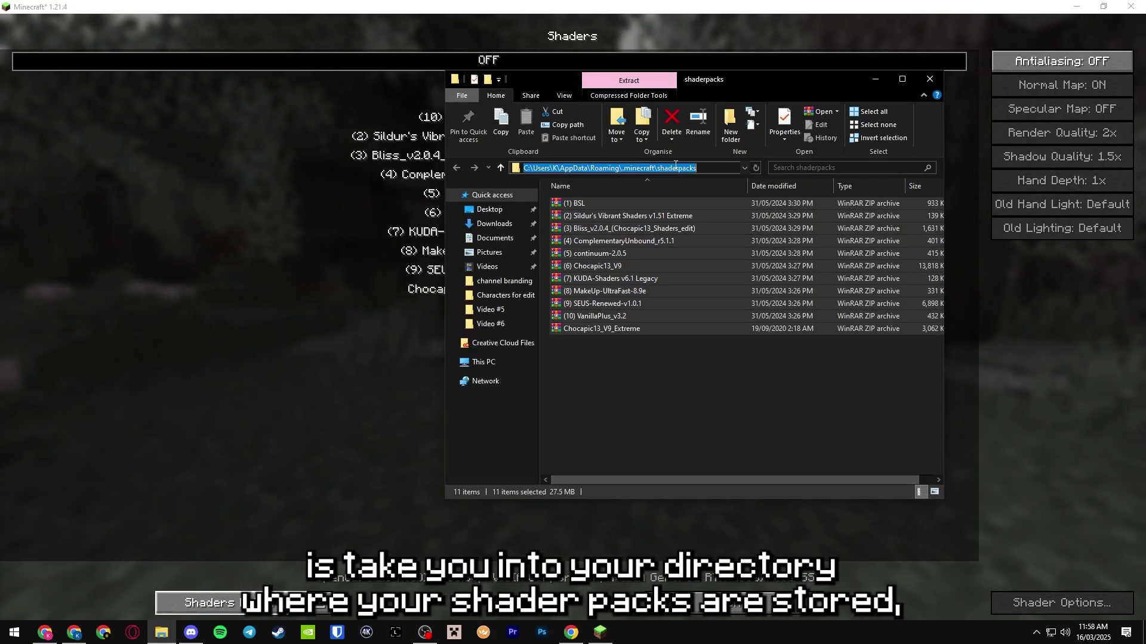
pyautogui.click(667, 353)
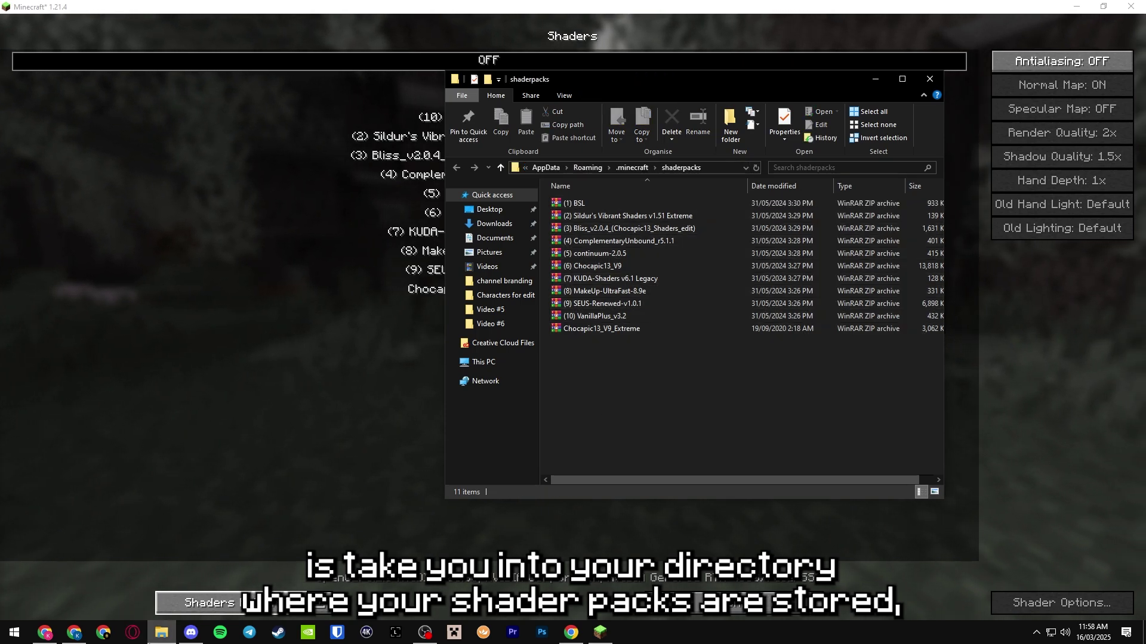
# - Open the Downloads folder in a second File Explorer window and move BSL_v8.4.02.2 into the shaderpacks folder
pyautogui.rightClick(161, 632)
pyautogui.click(160, 570)
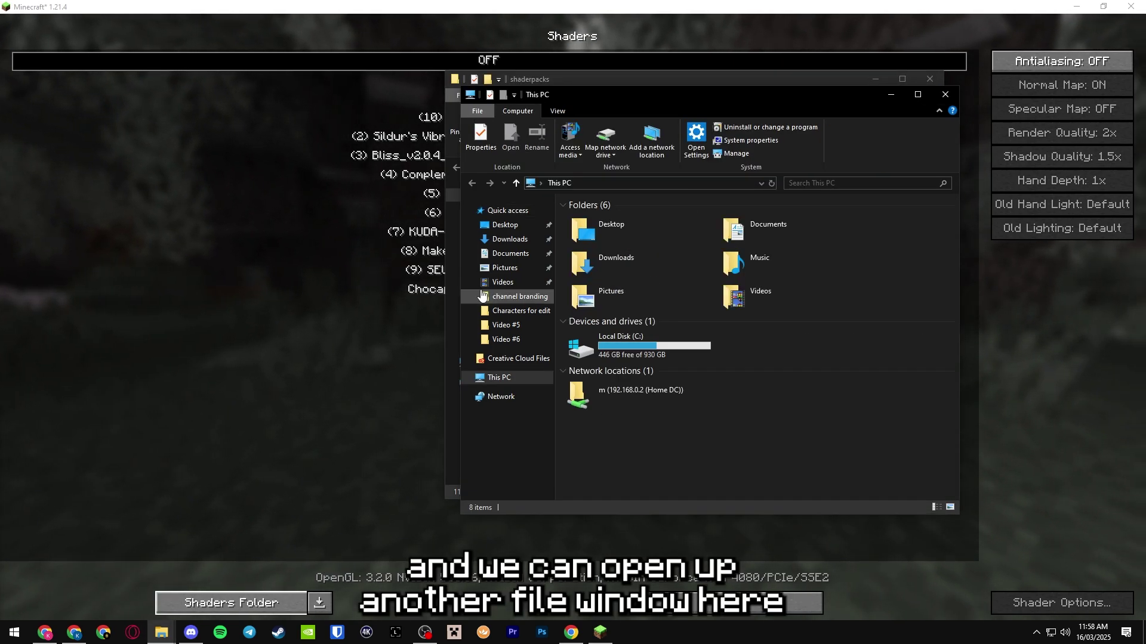
pyautogui.moveTo(701, 95); pyautogui.dragTo(902, 96)
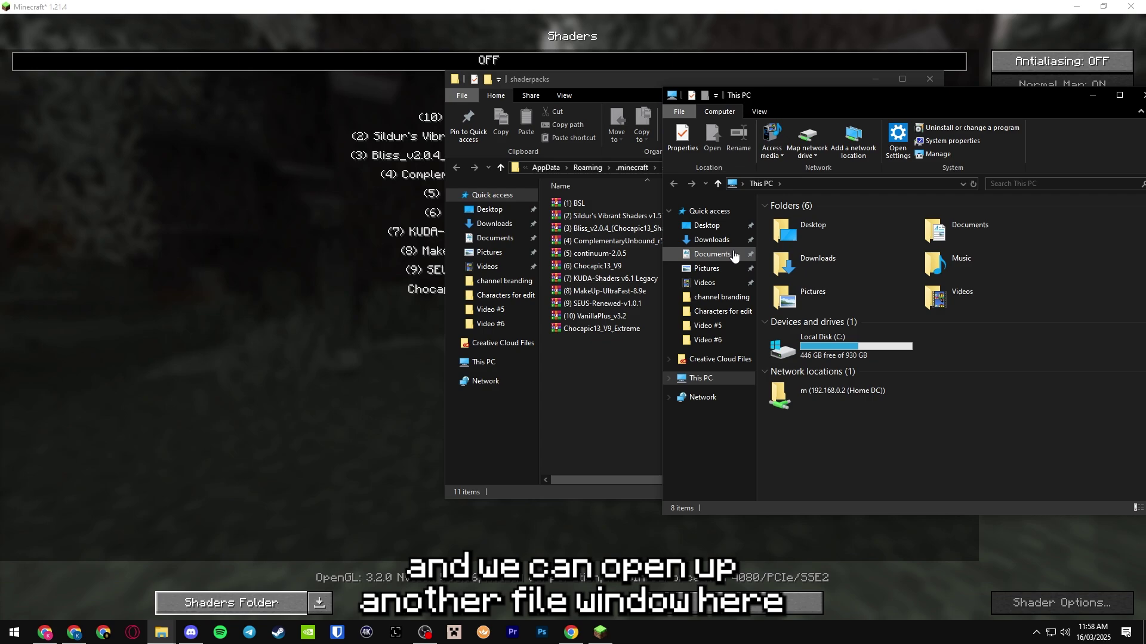
pyautogui.click(712, 239)
pyautogui.moveTo(823, 235); pyautogui.dragTo(582, 392)
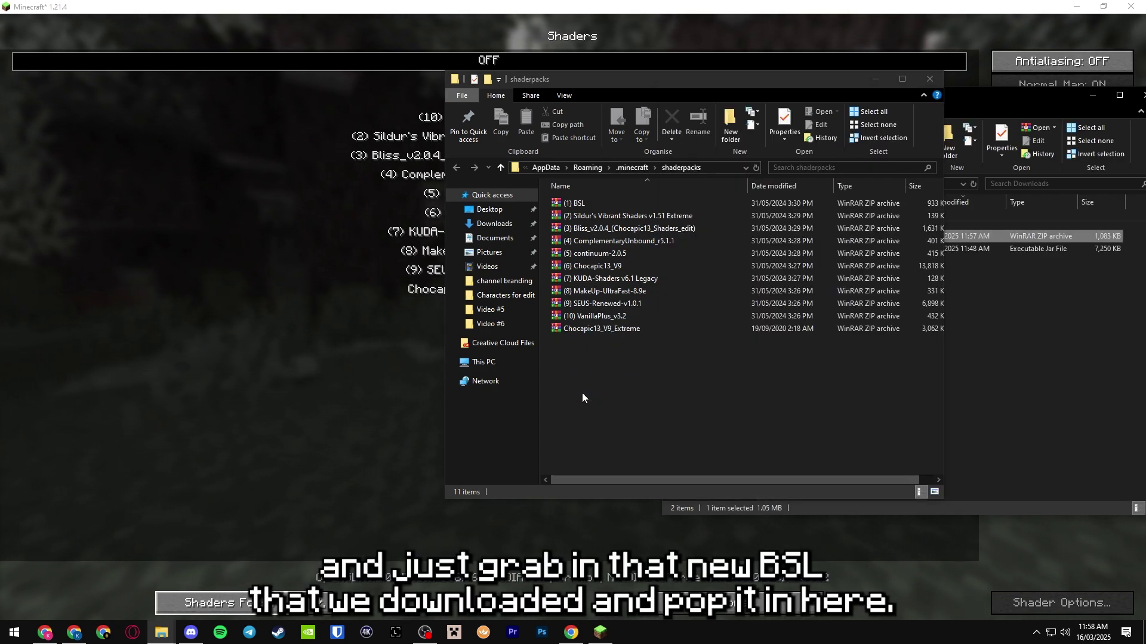
# - Delete the old "(1) BSL" archive from the shaderpacks folder and close both File Explorer windows
pyautogui.rightClick(628, 204)
pyautogui.click(660, 442)
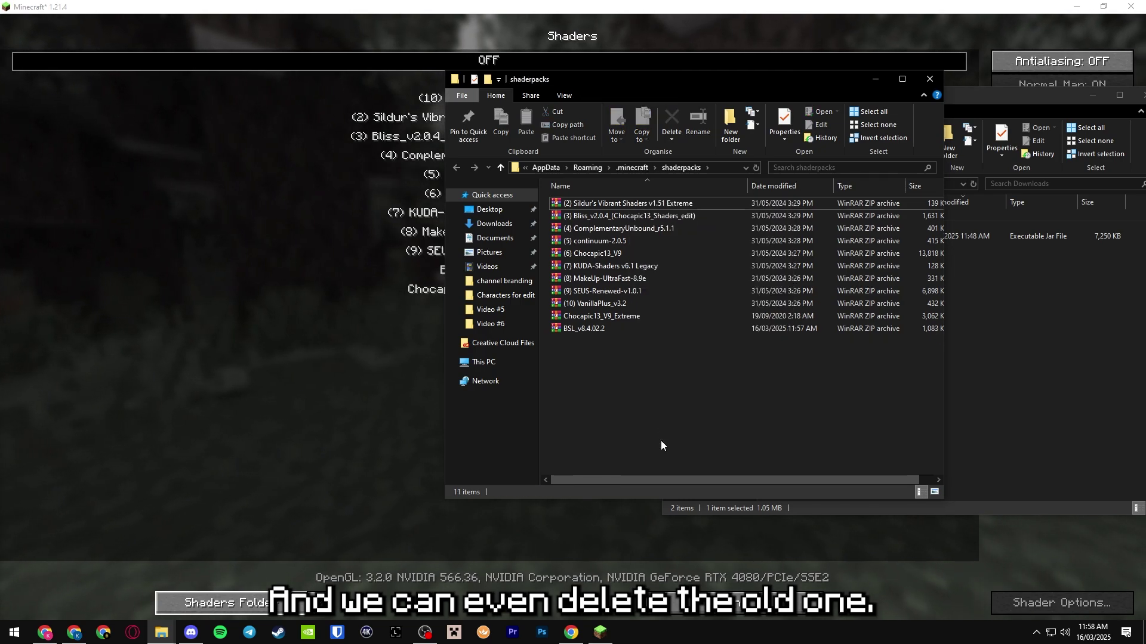
pyautogui.click(930, 78)
pyautogui.moveTo(1101, 98); pyautogui.dragTo(840, 159)
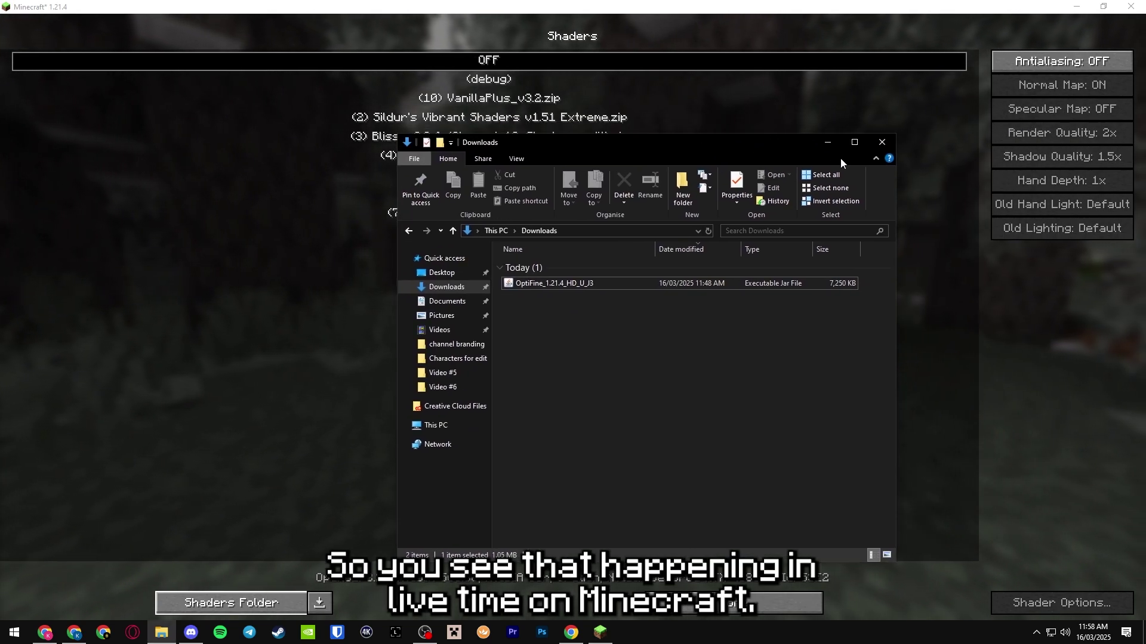
pyautogui.click(883, 143)
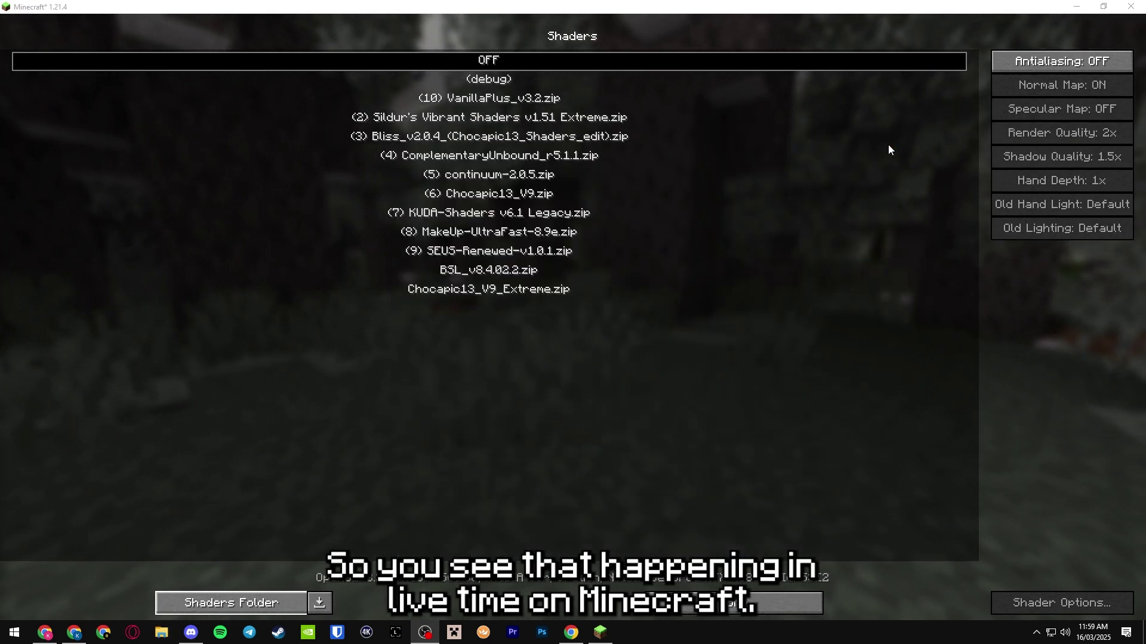
# - Activate the BSL_v8.4.02.2.zip shader pack and return to the Minecraft title screen
pyautogui.click(459, 271)
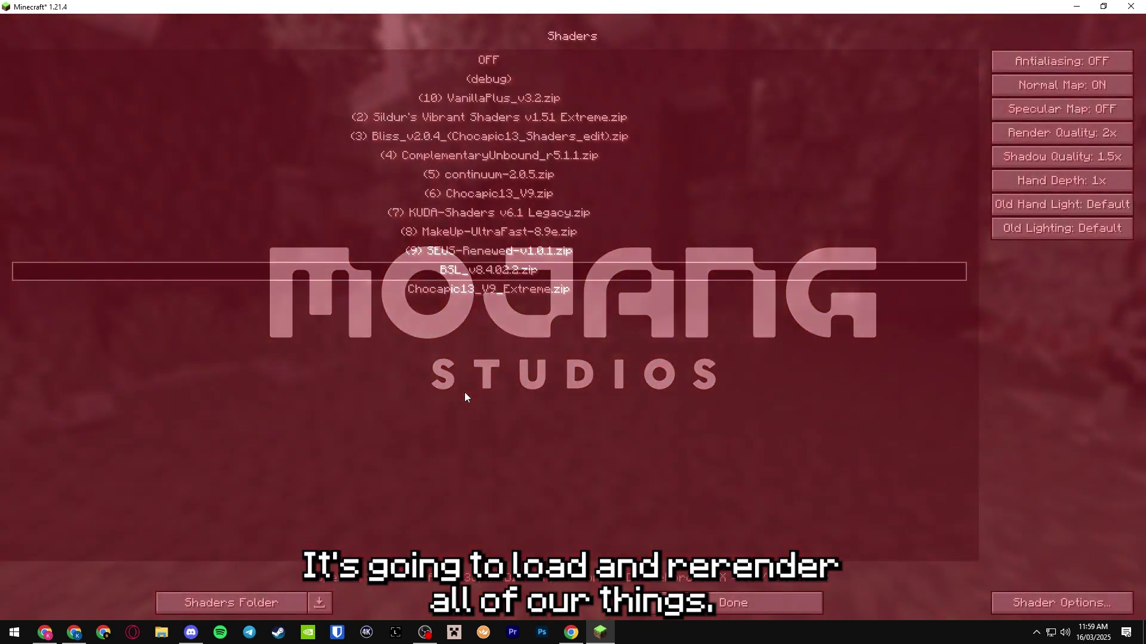
pyautogui.click(753, 602)
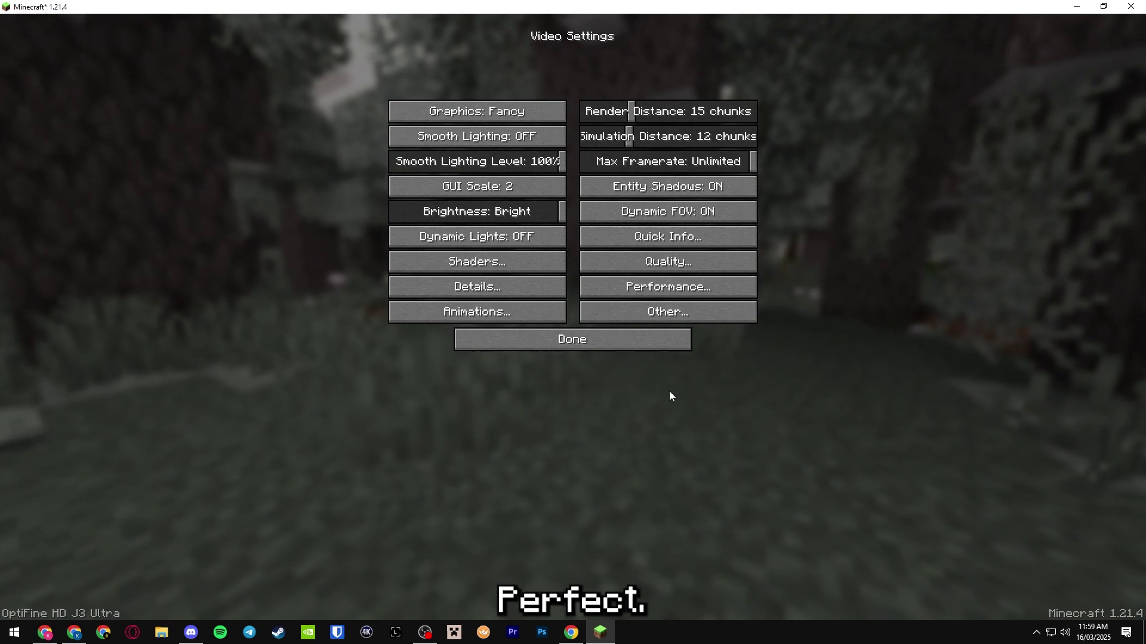
pyautogui.click(609, 337)
pyautogui.press('Escape')
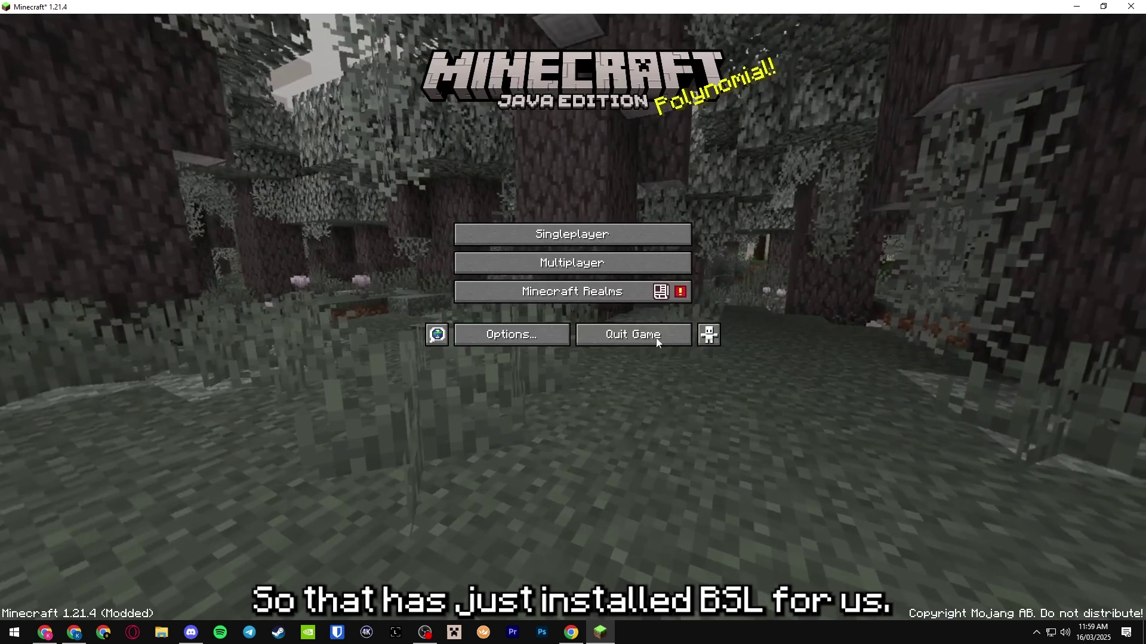
# - Load the first singleplayer world and switch to third-person view to check the shaders in game
pyautogui.click(597, 234)
pyautogui.click(427, 95)
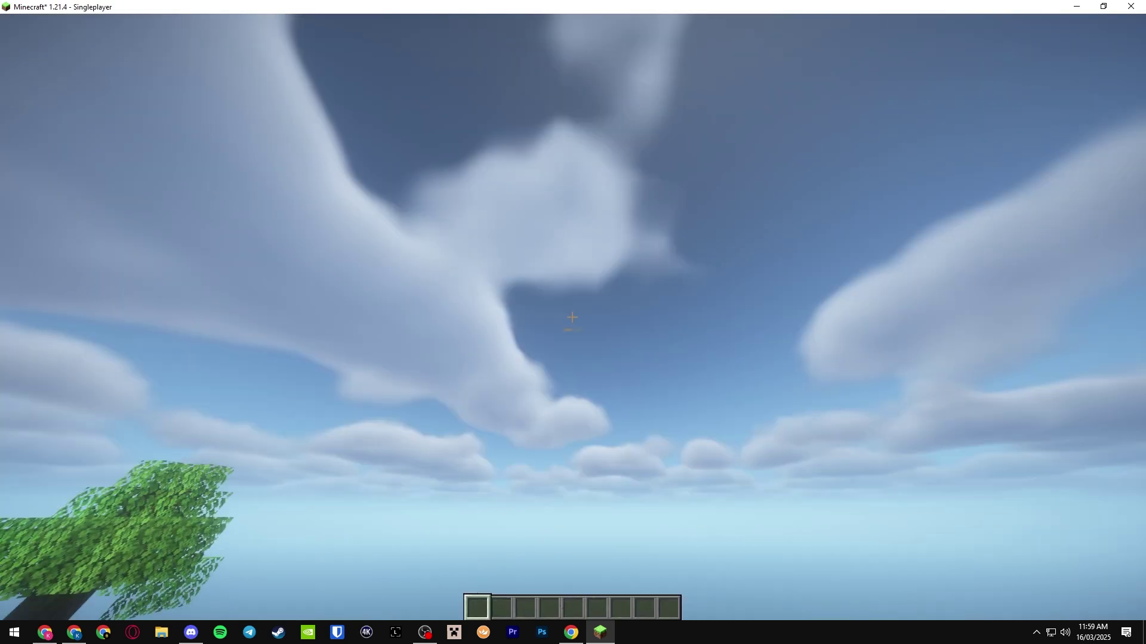
pyautogui.press('F5')
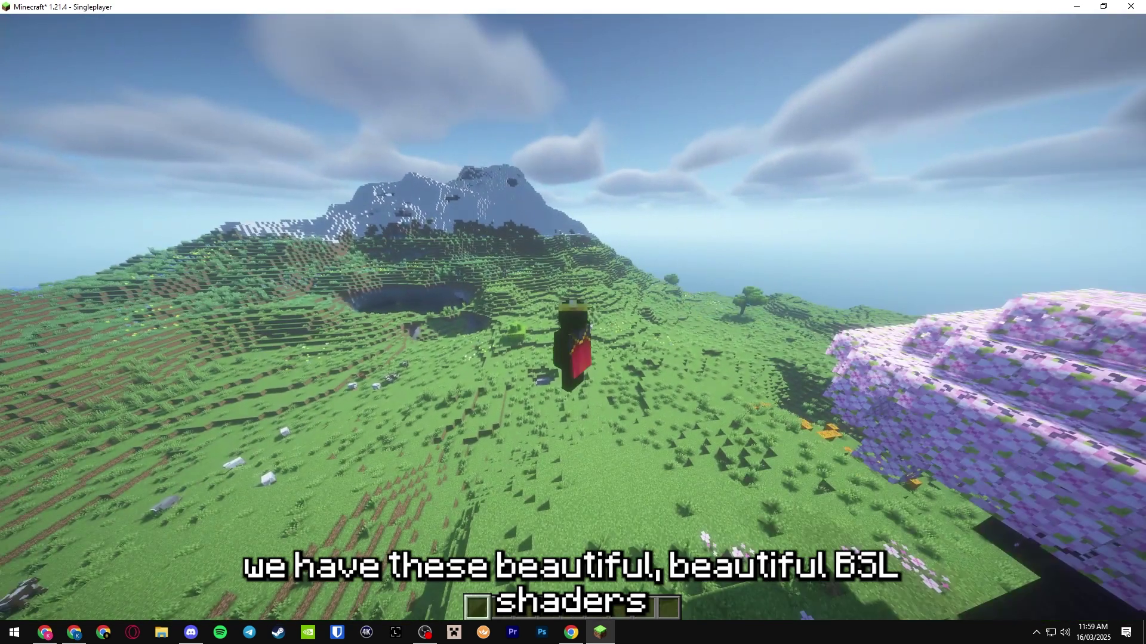